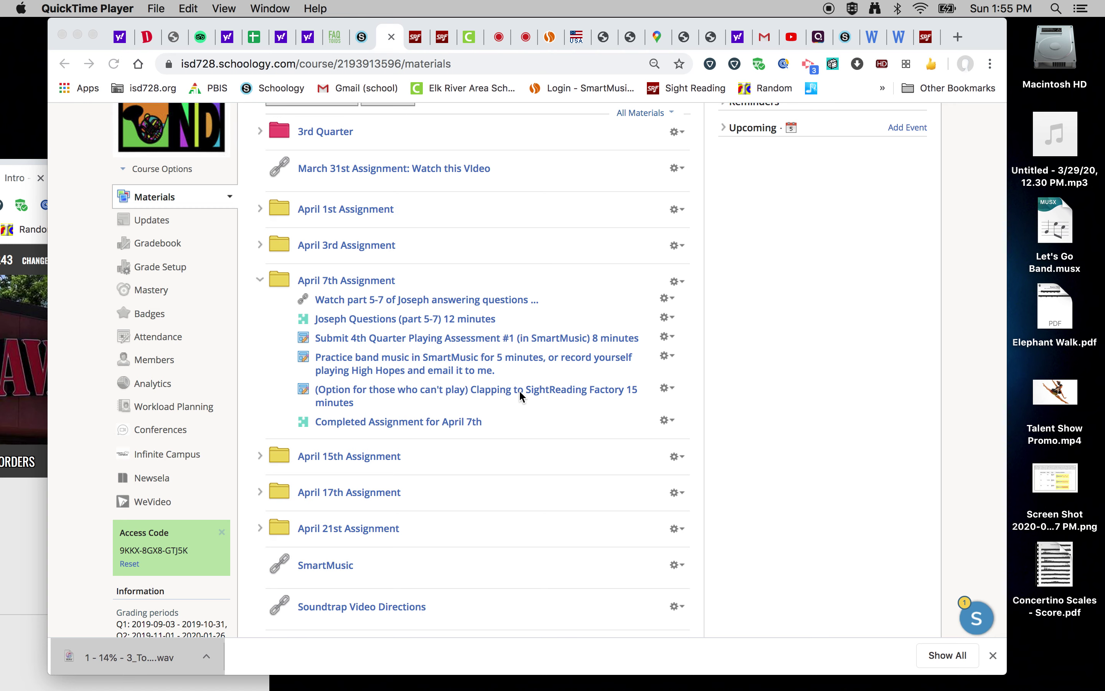
- Open the April 7th '(Option for those who can't play) Clapping to SightReading Factory' assignment page in Schoology
left_click(496, 389)
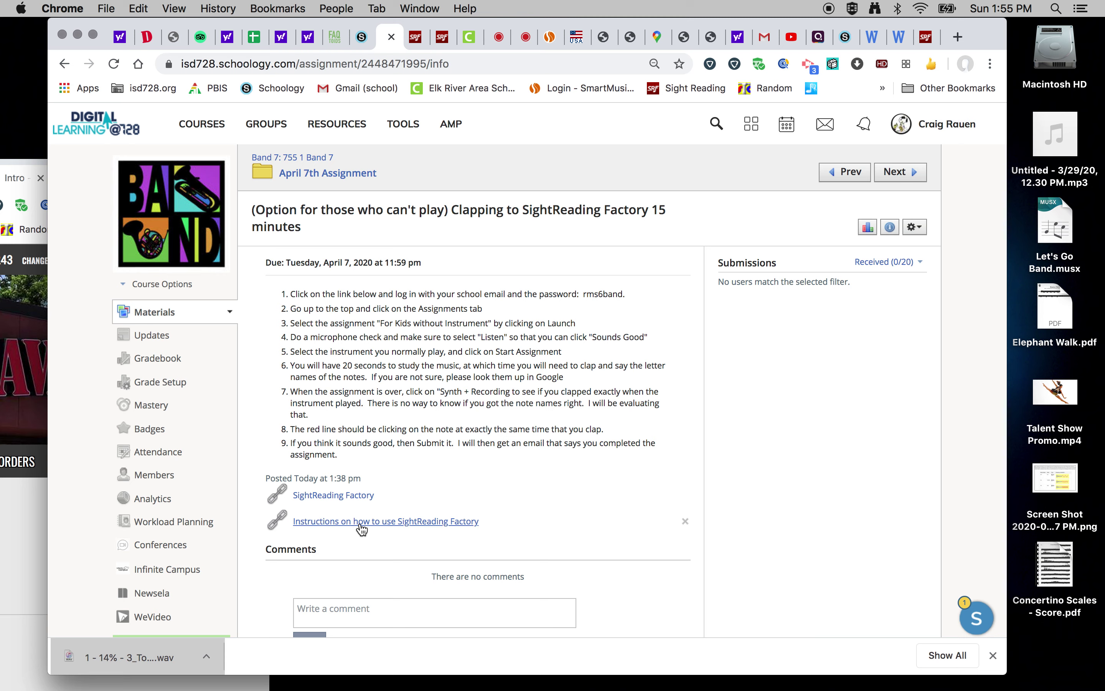
- On the SightReading Factory login page, change the username's domain to gmail.com
left_click(334, 495)
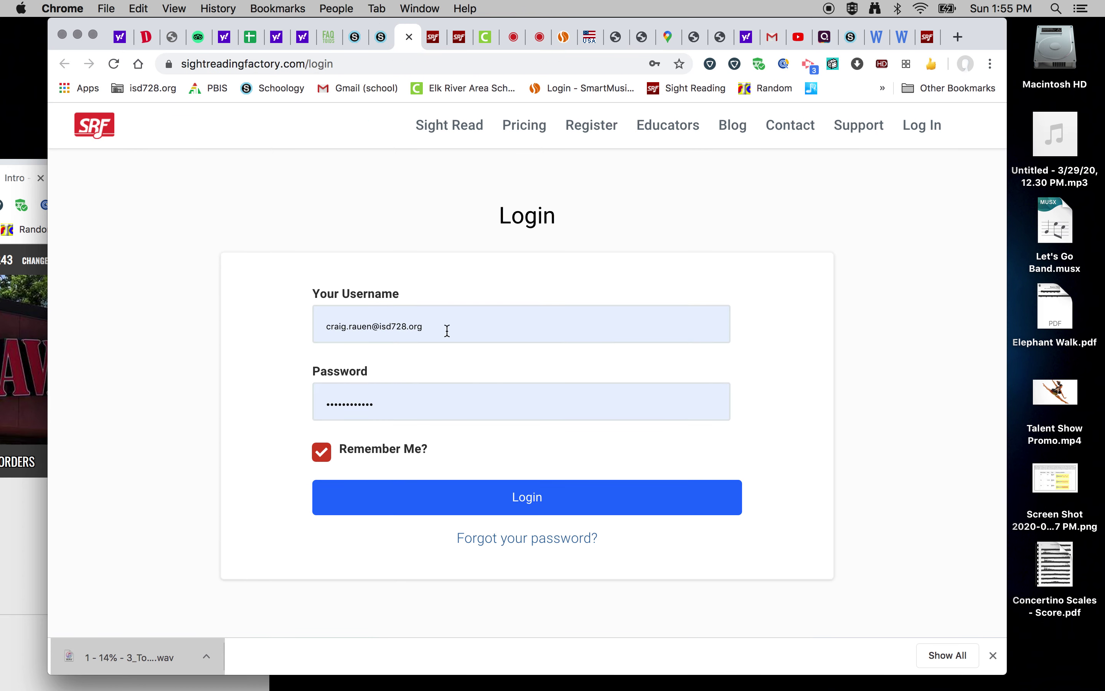
left_click(447, 330)
key("BackSpace")
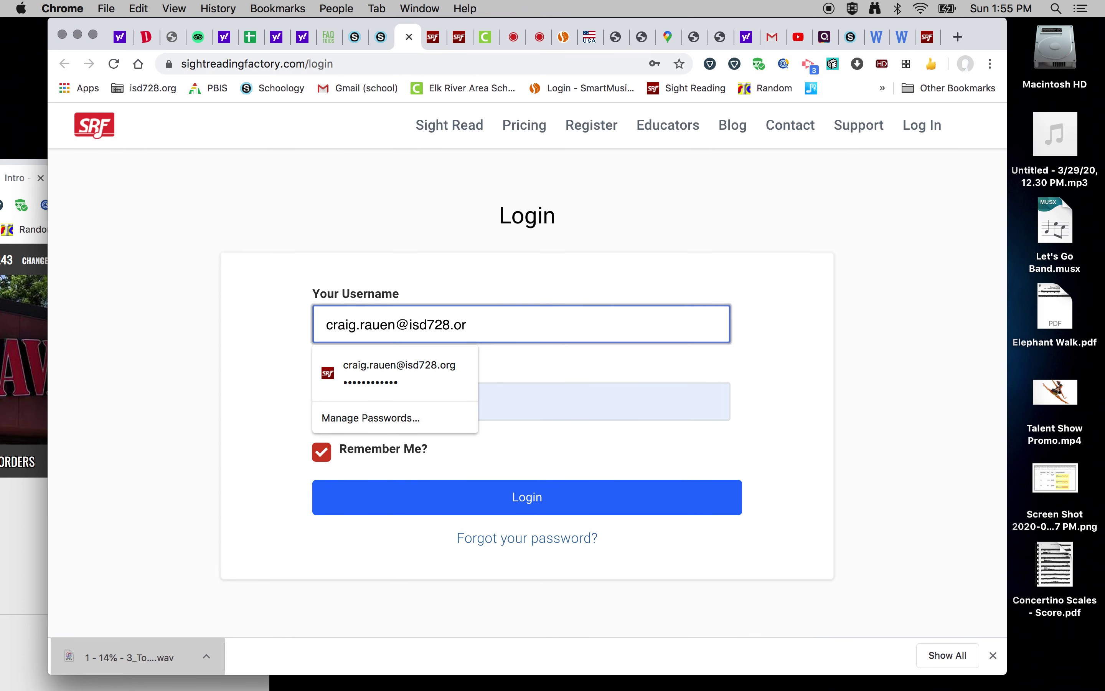
key("BackSpace")
key("BackSpace")
key("BackSpace")
key("BackSpace")
key("BackSpace")
key("BackSpace")
key("BackSpace")
key("BackSpace")
type("gm")
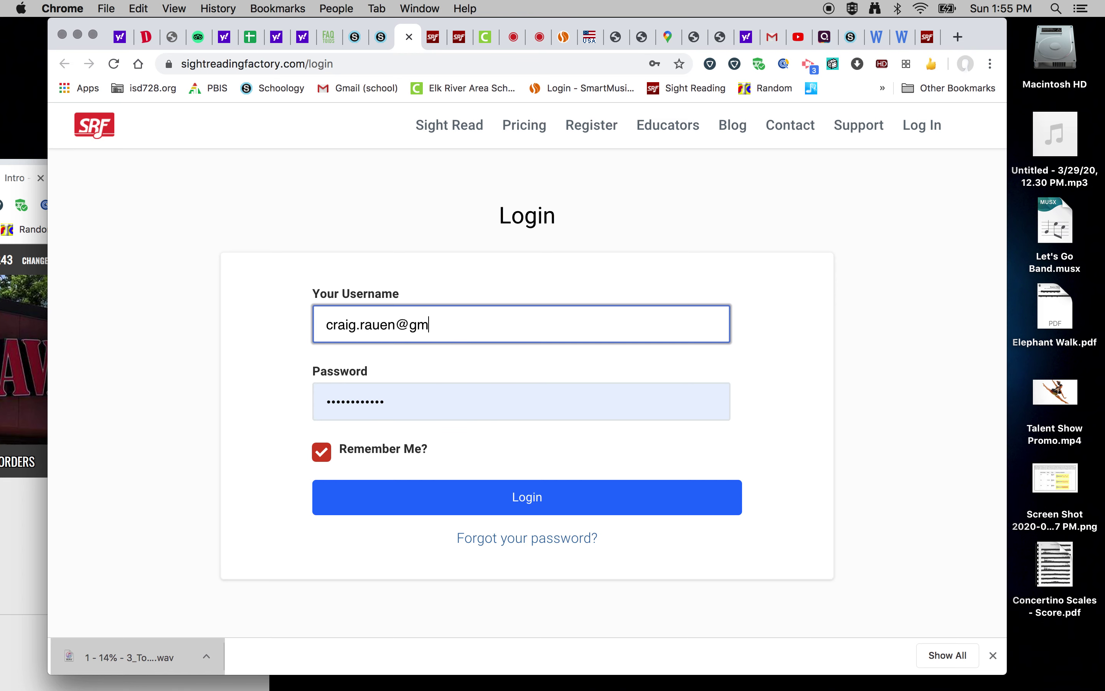
type("ail.com")
- Re-enter the account password, untick Remember Me, and log in
left_click(410, 397)
key("BackSpace")
key("BackSpace")
key("BackSpace")
key("BackSpace")
key("BackSpace")
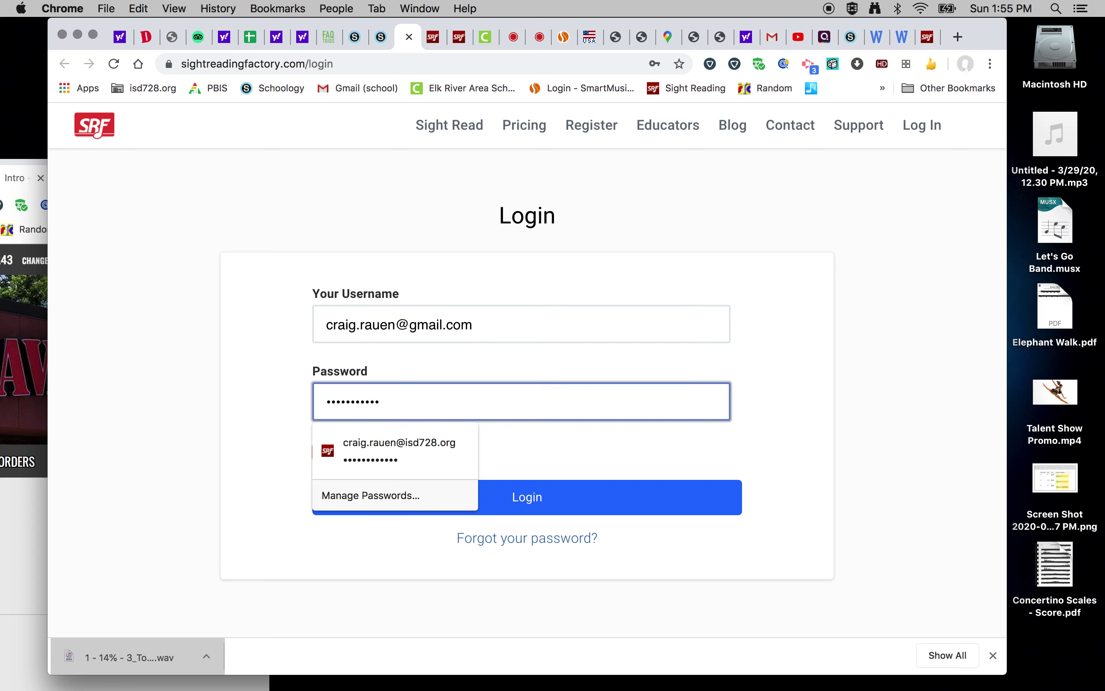
key("BackSpace")
key("BackSpace")
key("BackSpace")
key("BackSpace")
key("BackSpace")
key("BackSpace")
key("BackSpace")
type("••••••••••••")
left_click(568, 460)
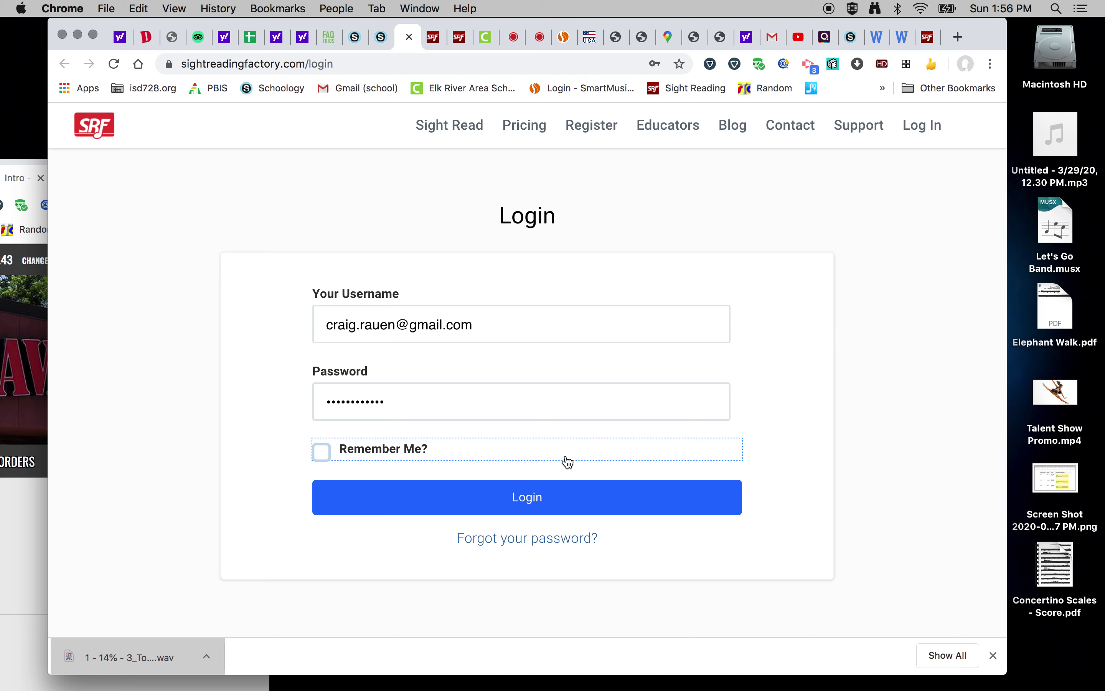
left_click(534, 498)
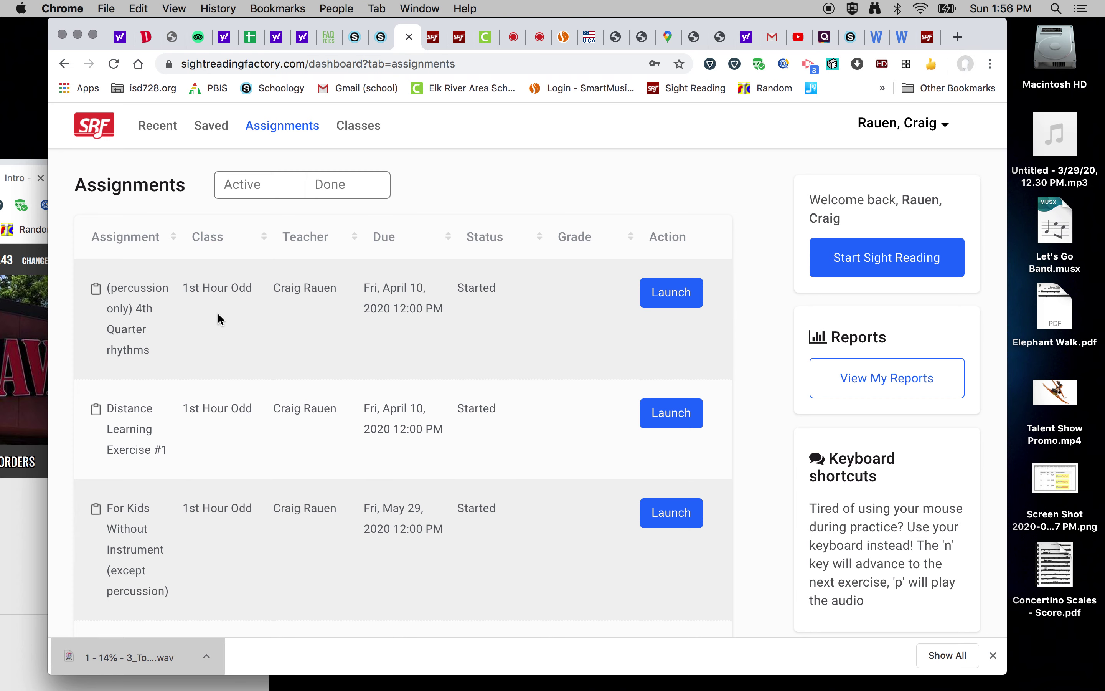
scroll(256, 504, "down", 3)
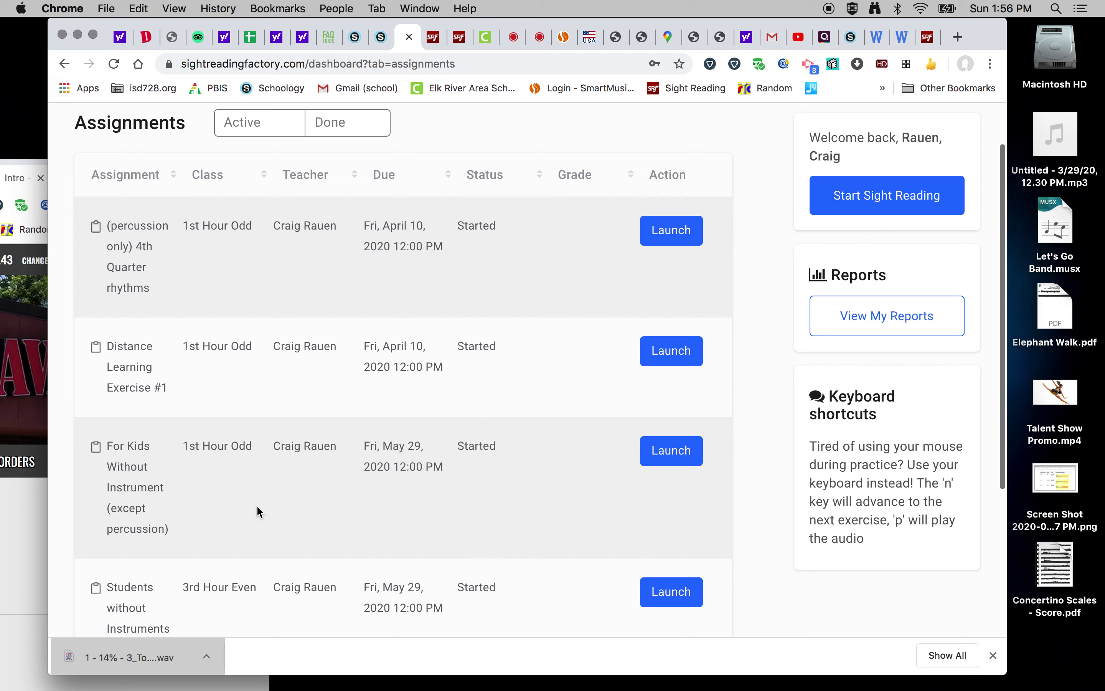
scroll(256, 504, "up", 3)
left_click(166, 129)
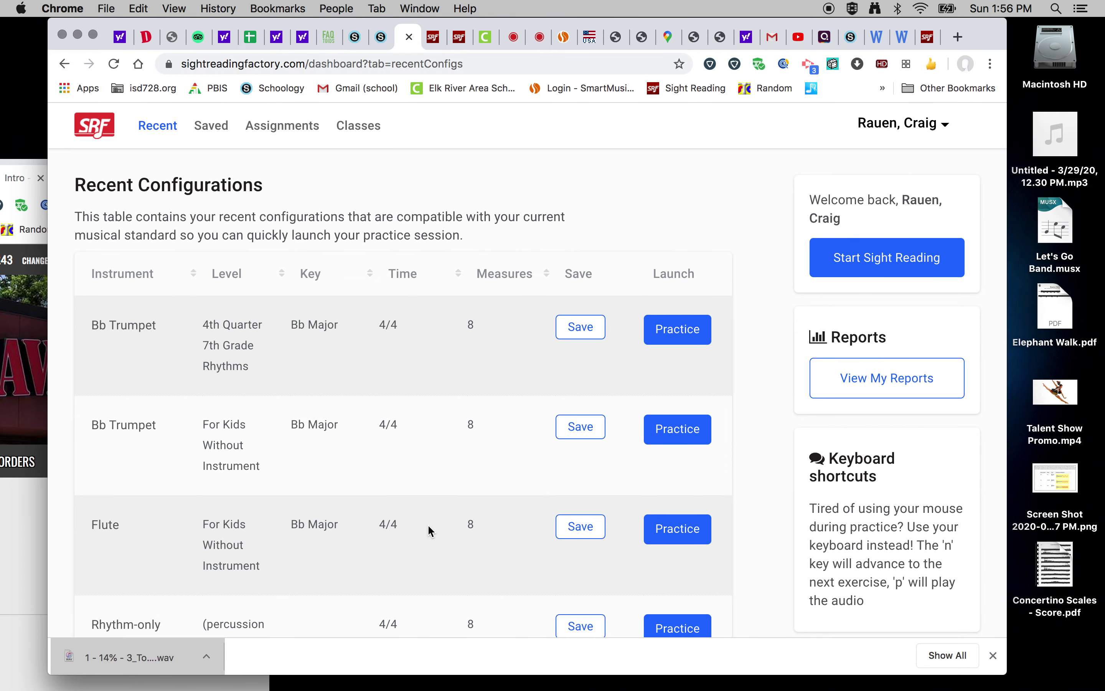
scroll(428, 530, "down", 3)
scroll(428, 530, "up", 3)
left_click(290, 131)
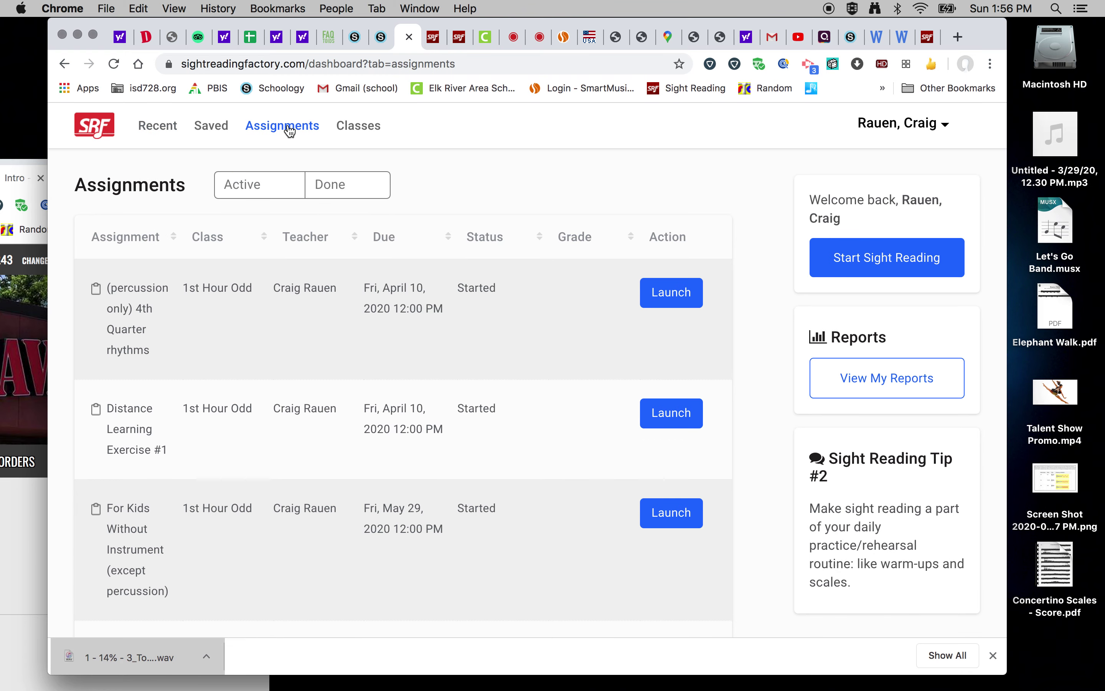
scroll(449, 501, "down", 5)
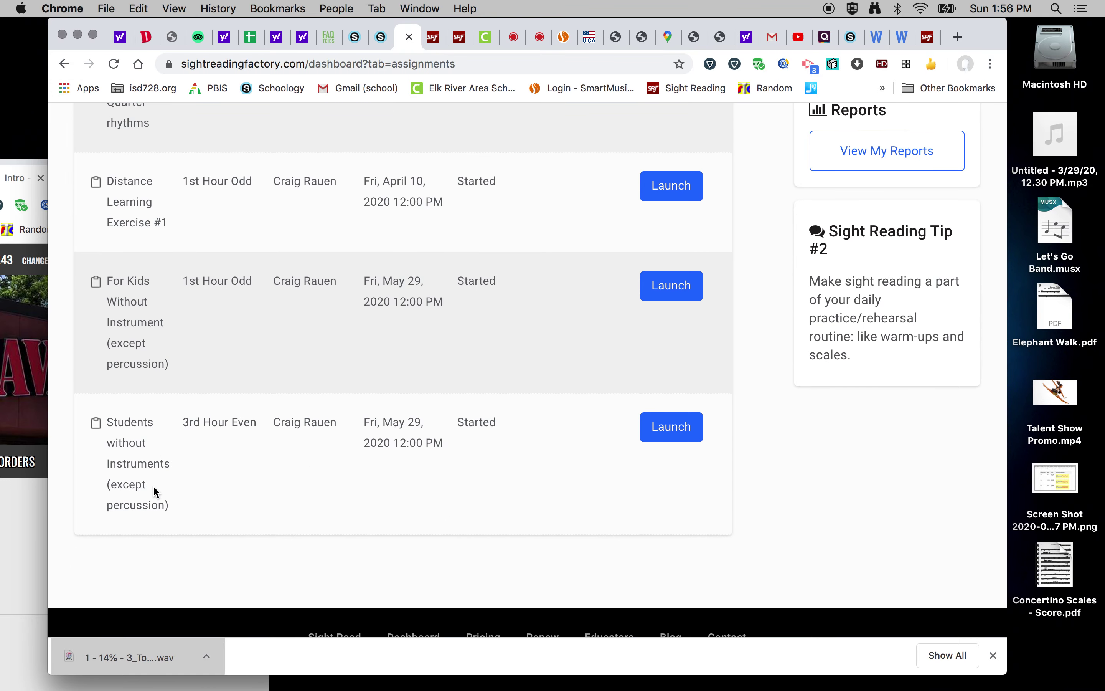
- Launch Students without Instruments, then record, replay and accept a microphone test
left_click(672, 431)
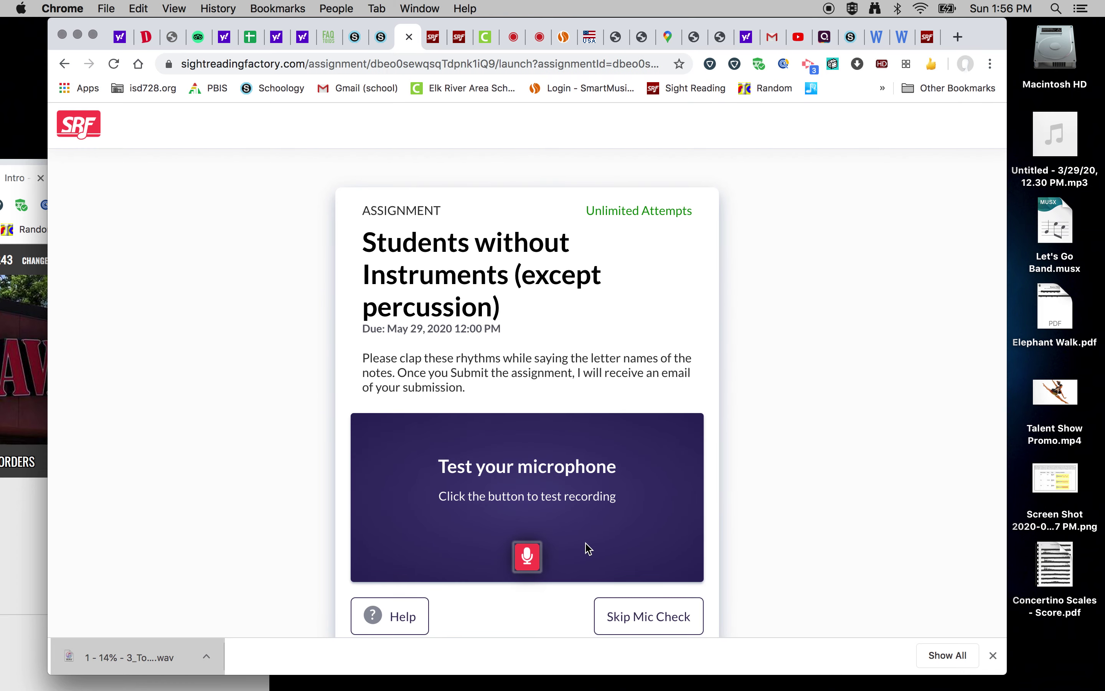
left_click(528, 556)
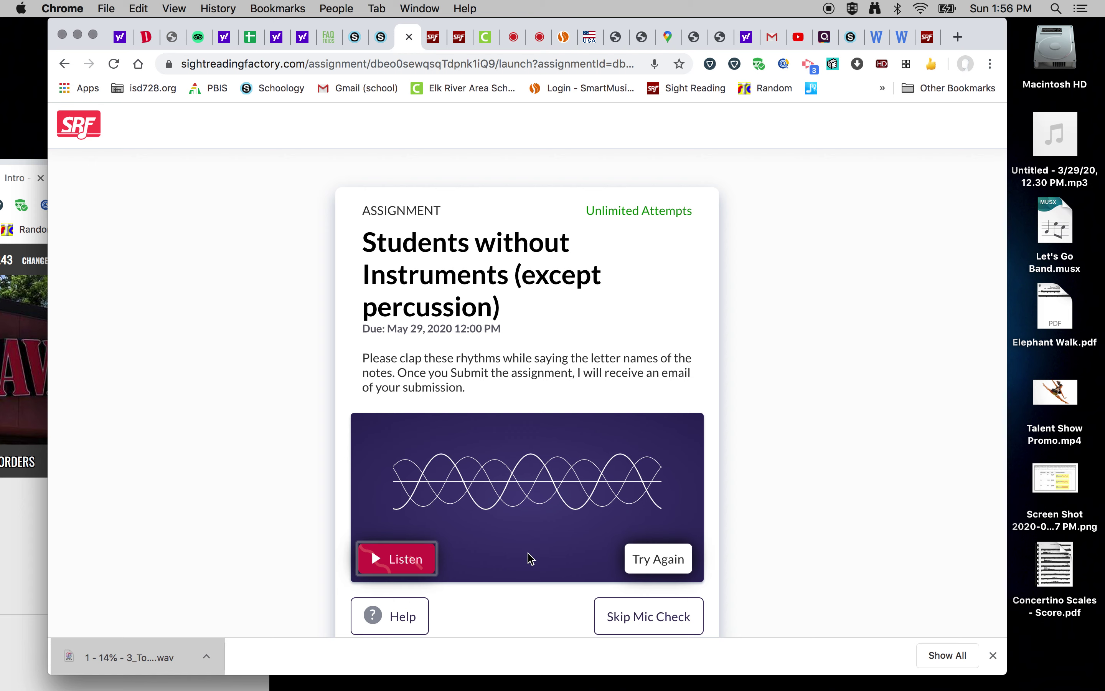
left_click(424, 563)
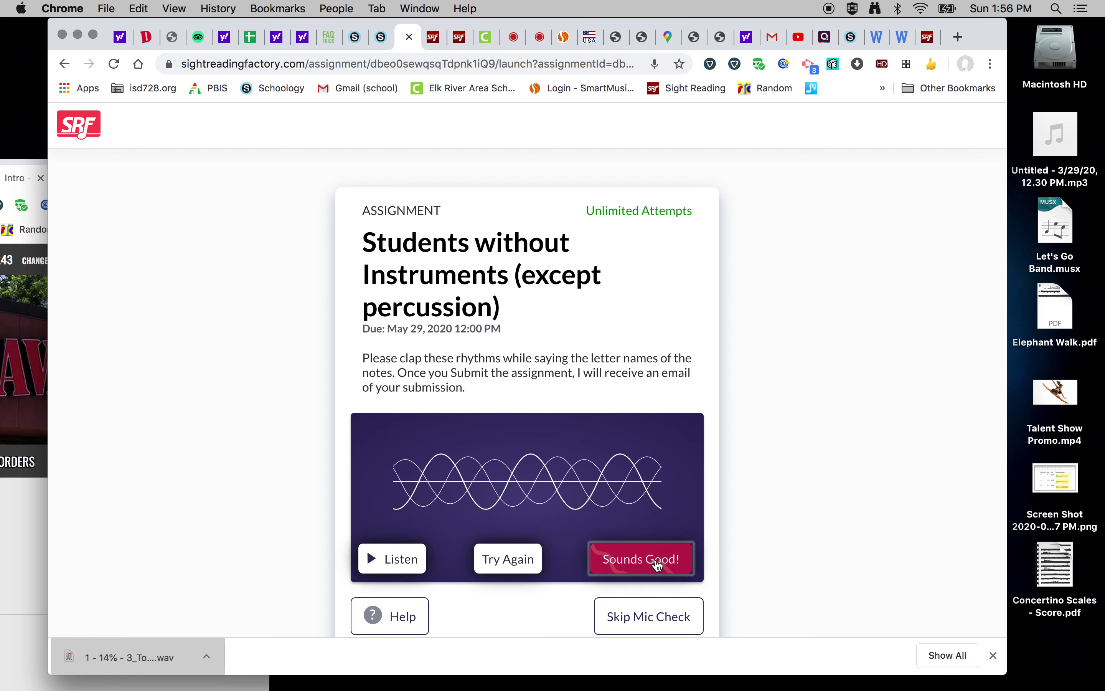
left_click(644, 559)
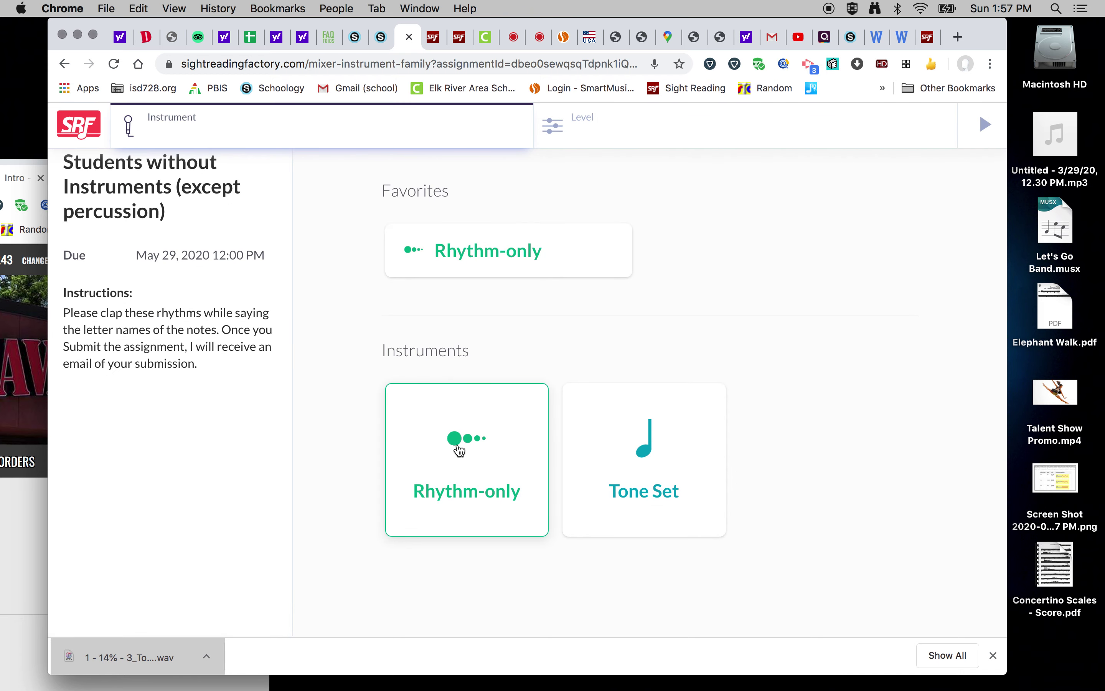
- Choose Rhythm-only and start the 4th Quarter 7th Grade Rhythms assignment, clapping after the countdown
left_click(459, 450)
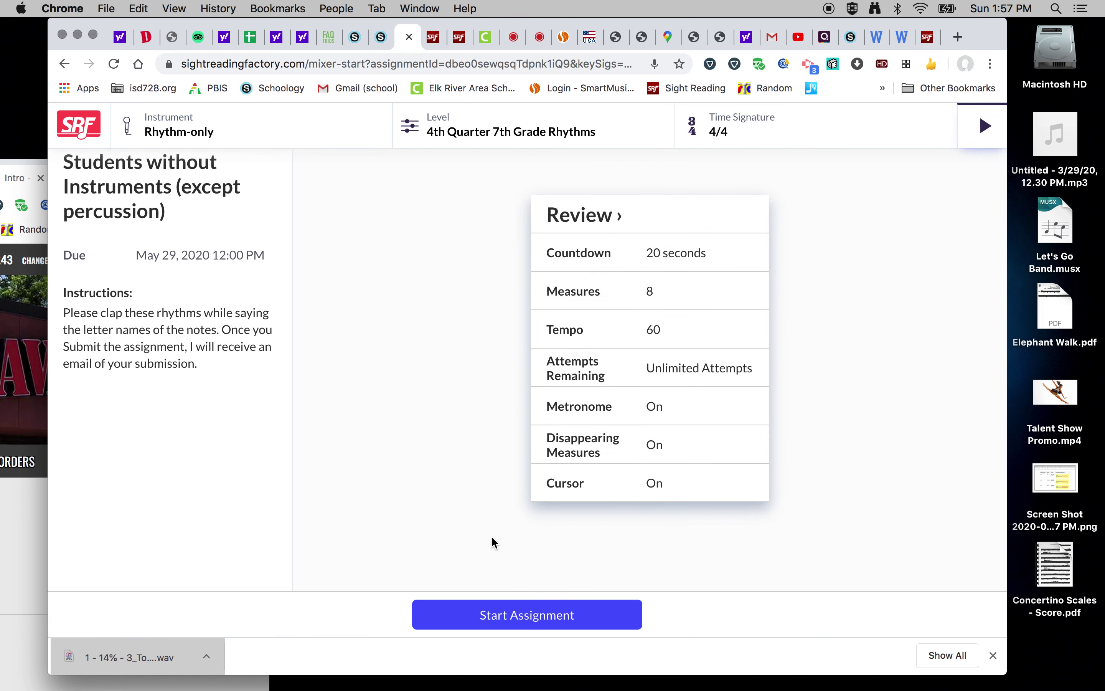
left_click(499, 617)
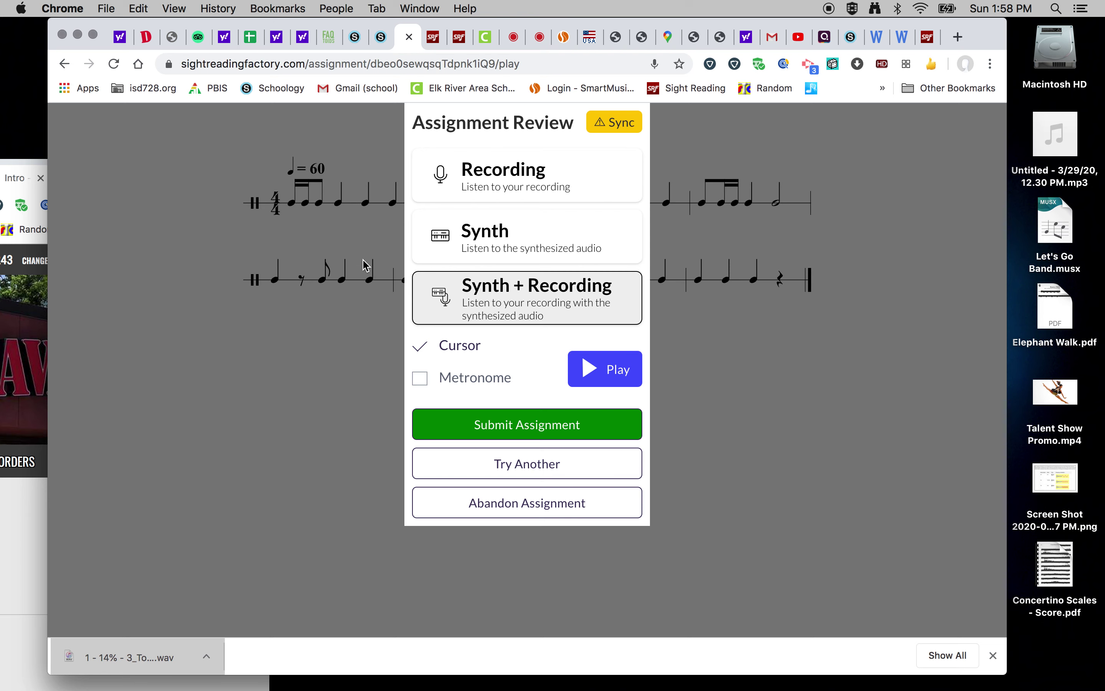
- With playback set to Recording only, cancel submitting, then play and stop the clapped recording
left_click(509, 182)
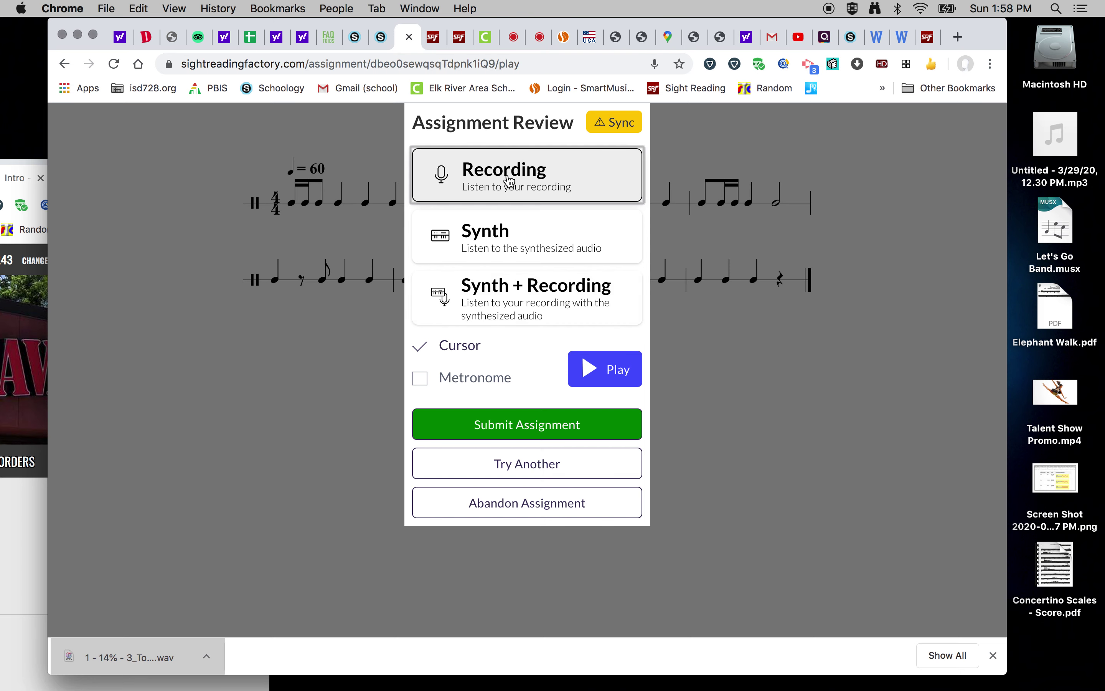
left_click(536, 429)
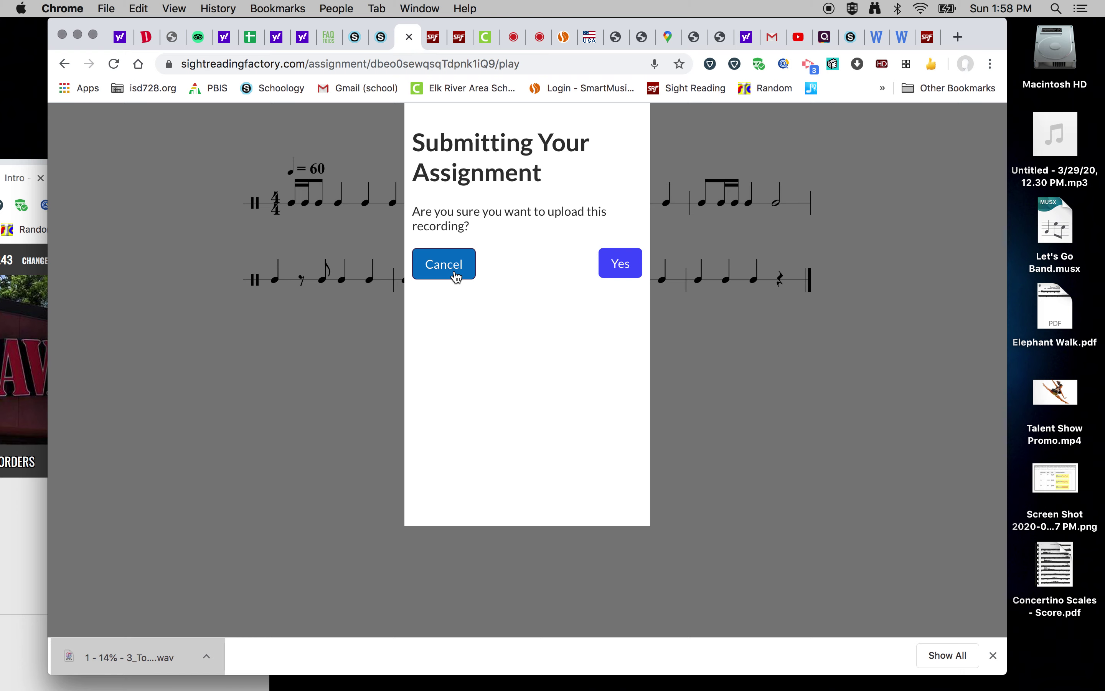
left_click(444, 264)
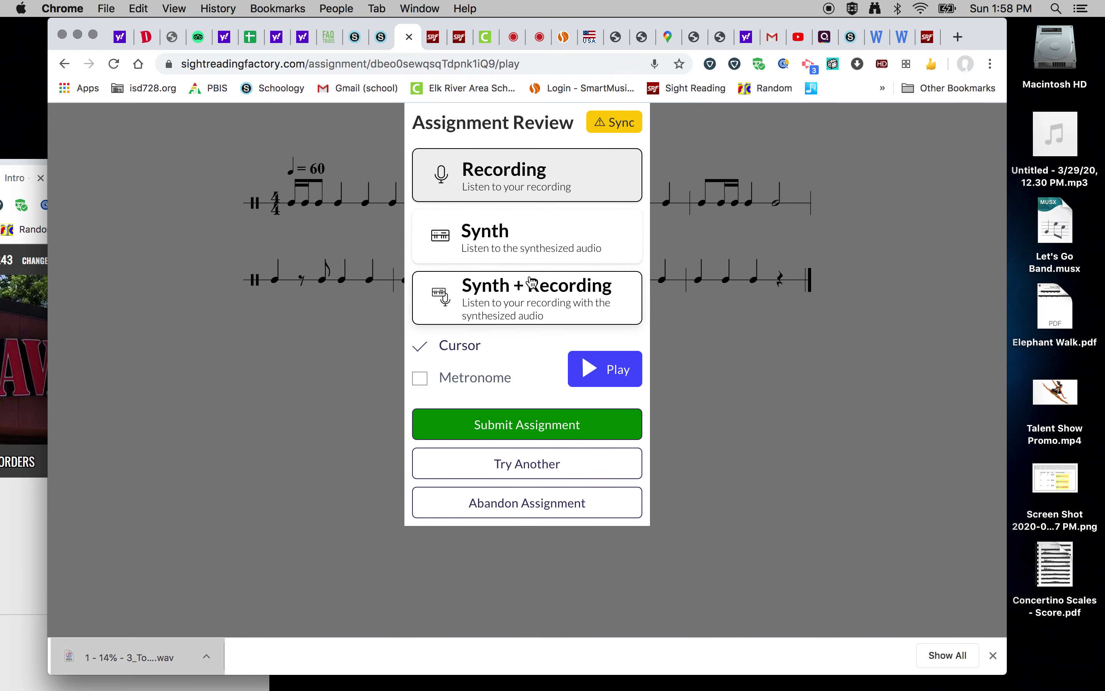
left_click(612, 369)
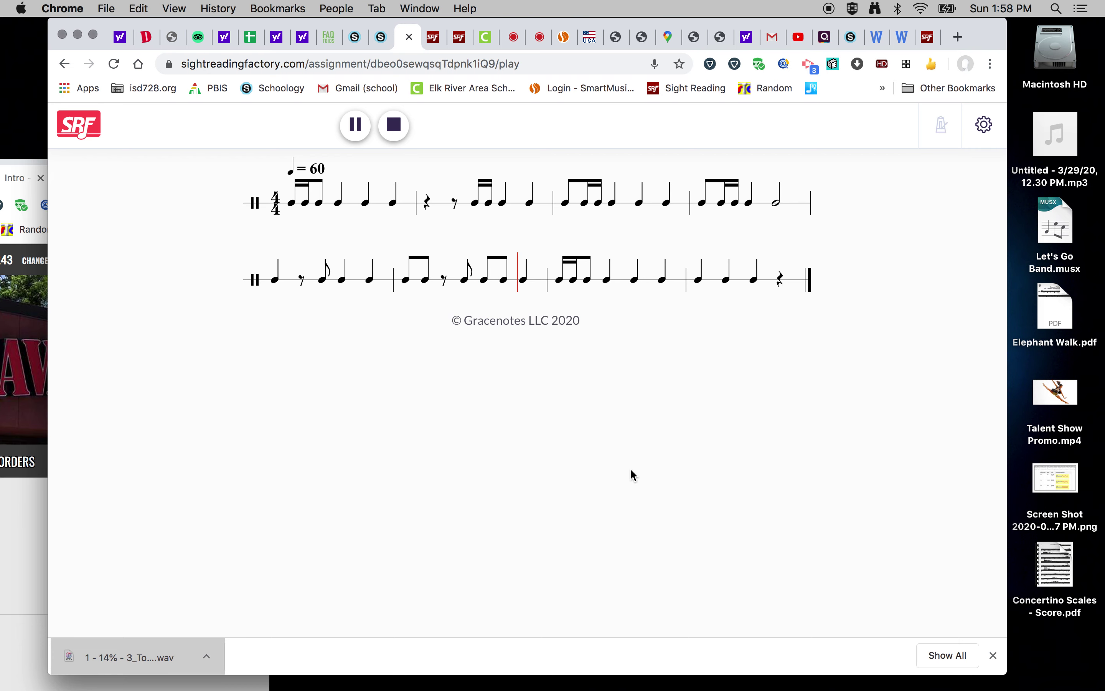
left_click(393, 128)
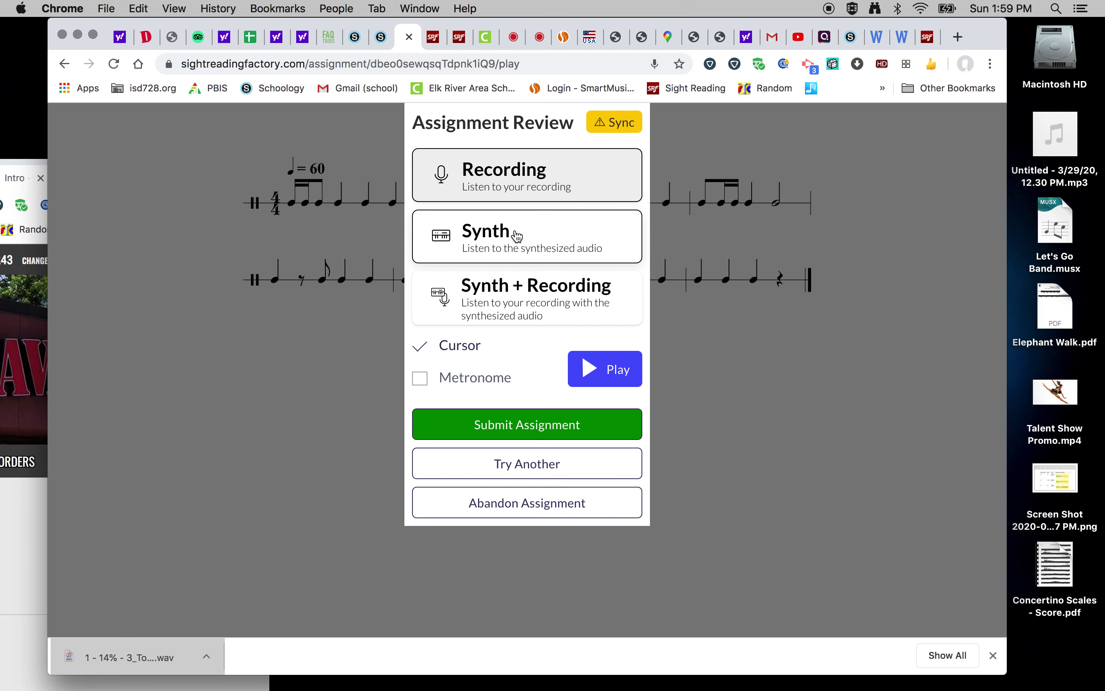
- Play the clapping back with Synth + Recording audio against the score
left_click(524, 303)
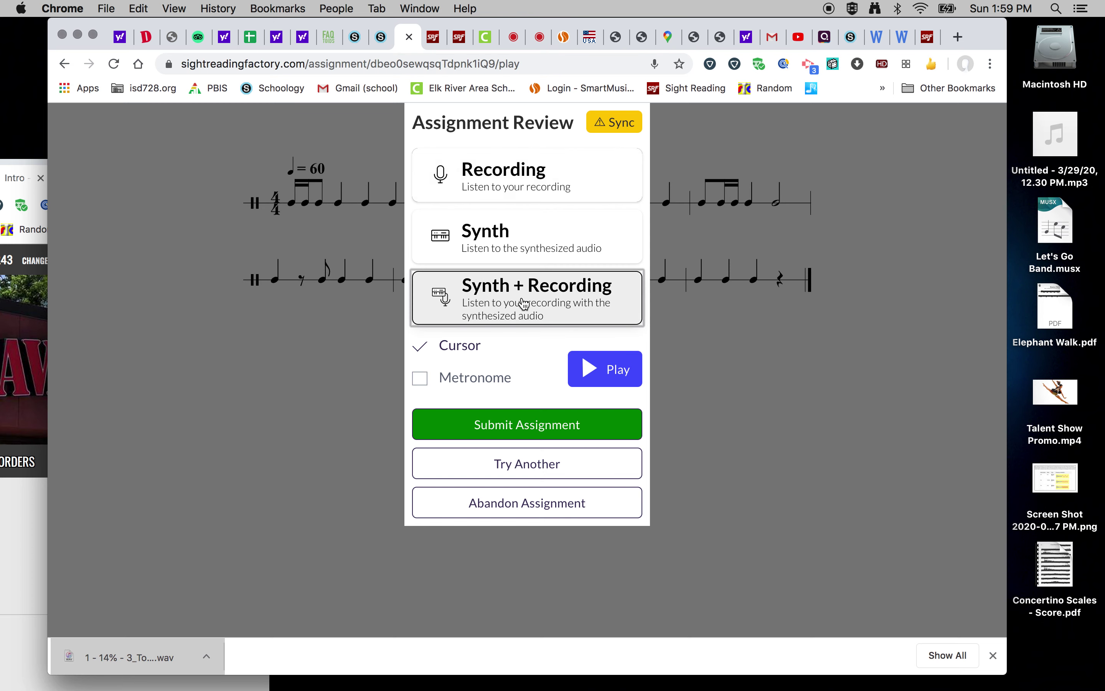
left_click(610, 375)
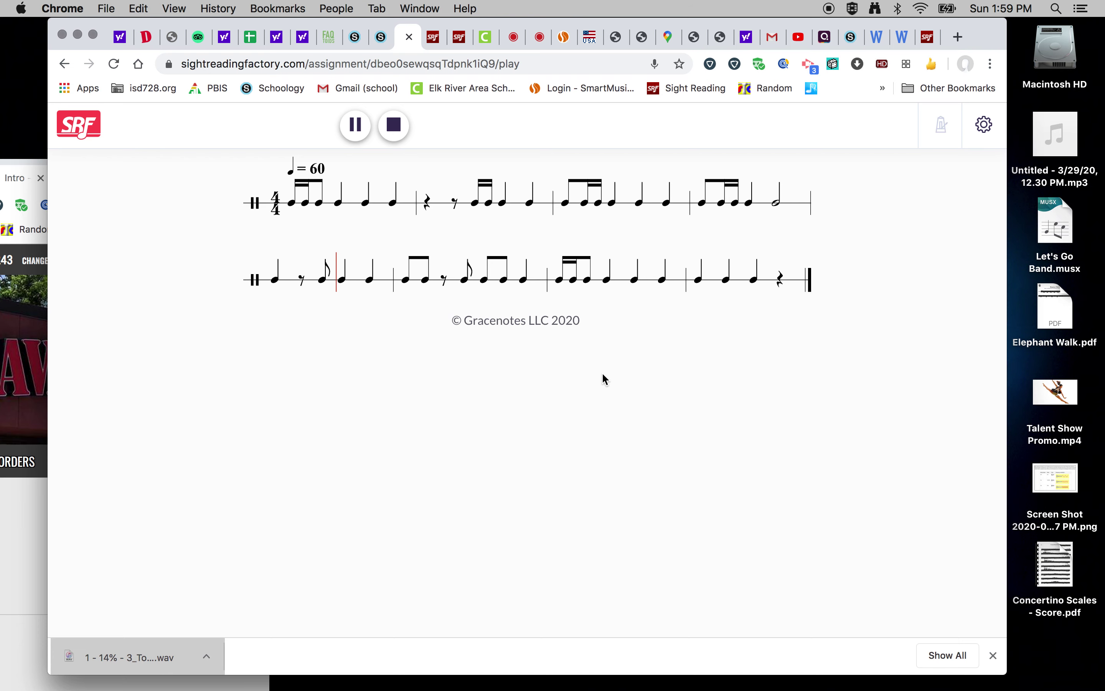
left_click(396, 134)
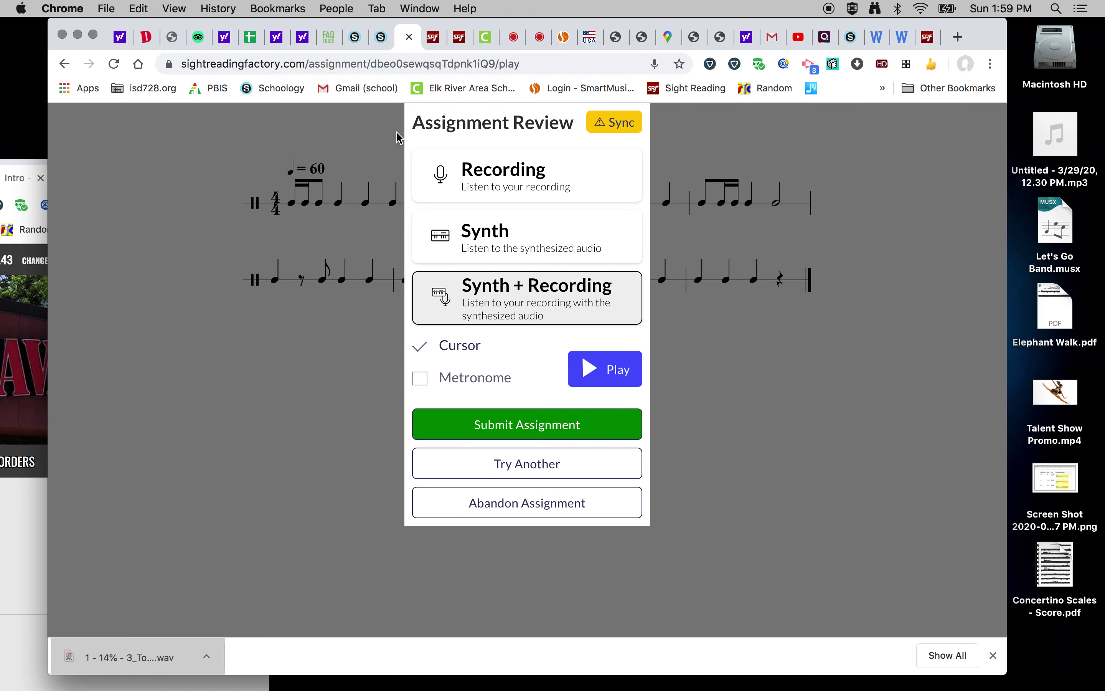